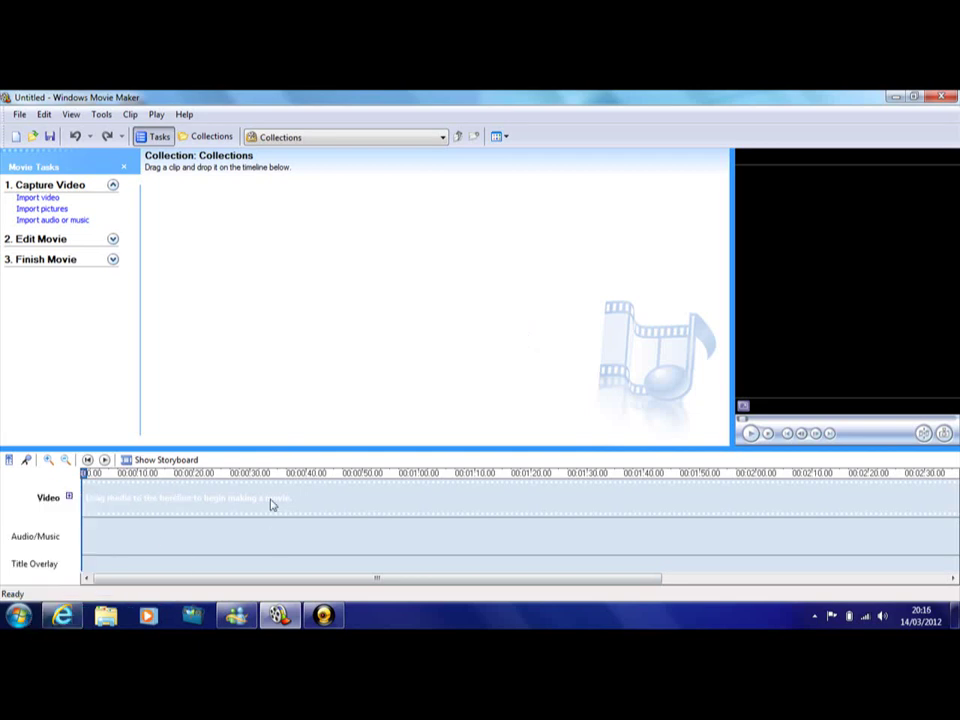
# - Go back to the Windows Movie Maker 2.6 for Vista page and start the MM26_ENU.msi download
pyautogui.click(62, 614)
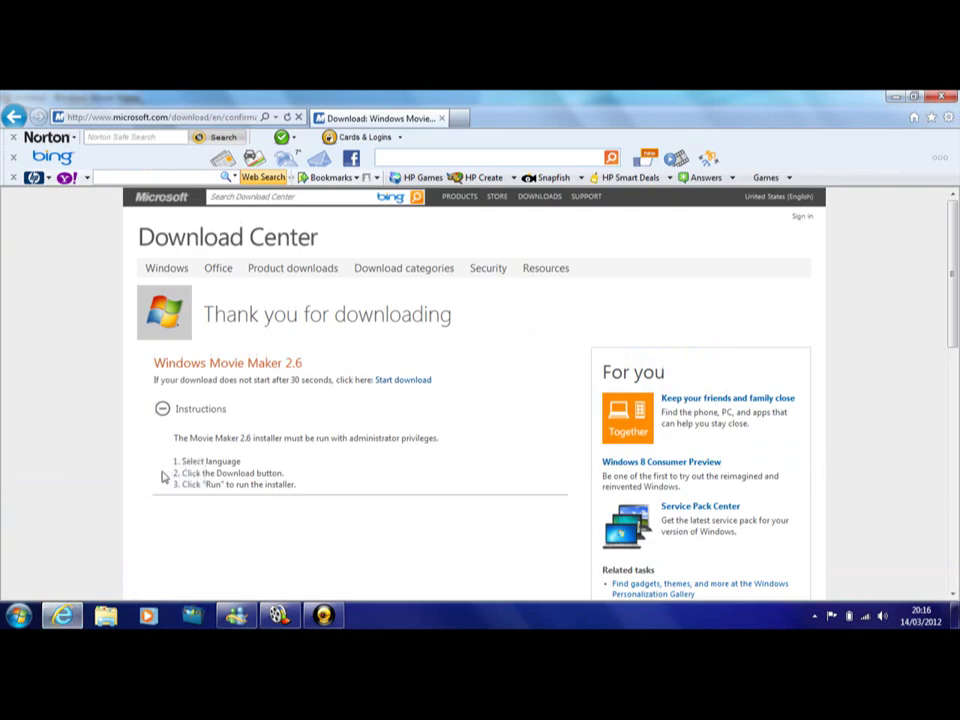
pyautogui.click(14, 118)
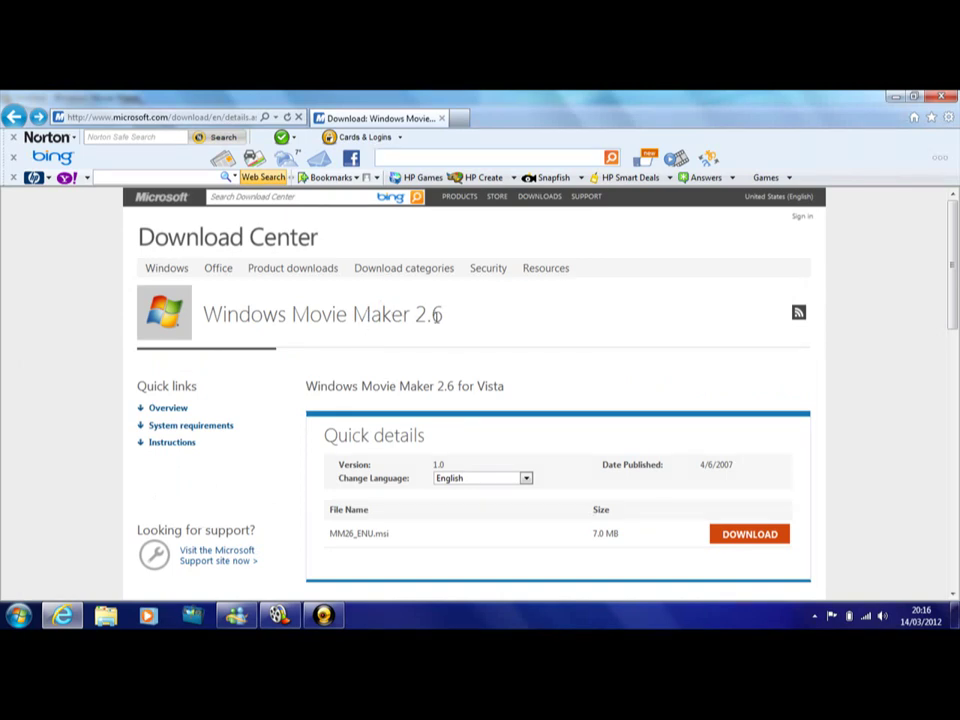
pyautogui.scroll(-1, 450, 330)
pyautogui.scroll(1, 450, 330)
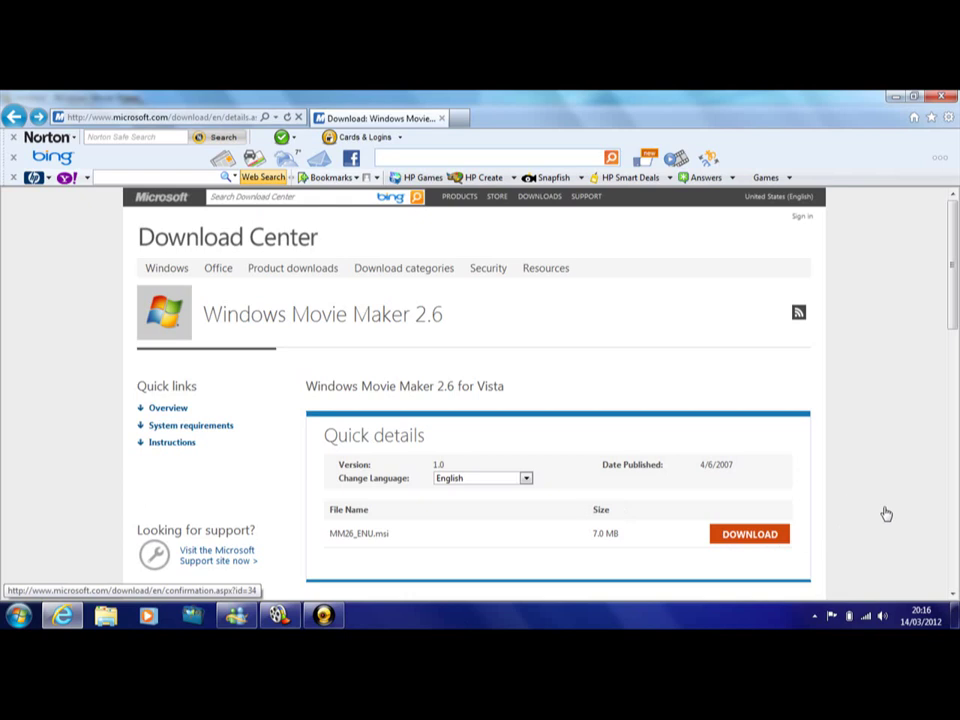
pyautogui.click(745, 537)
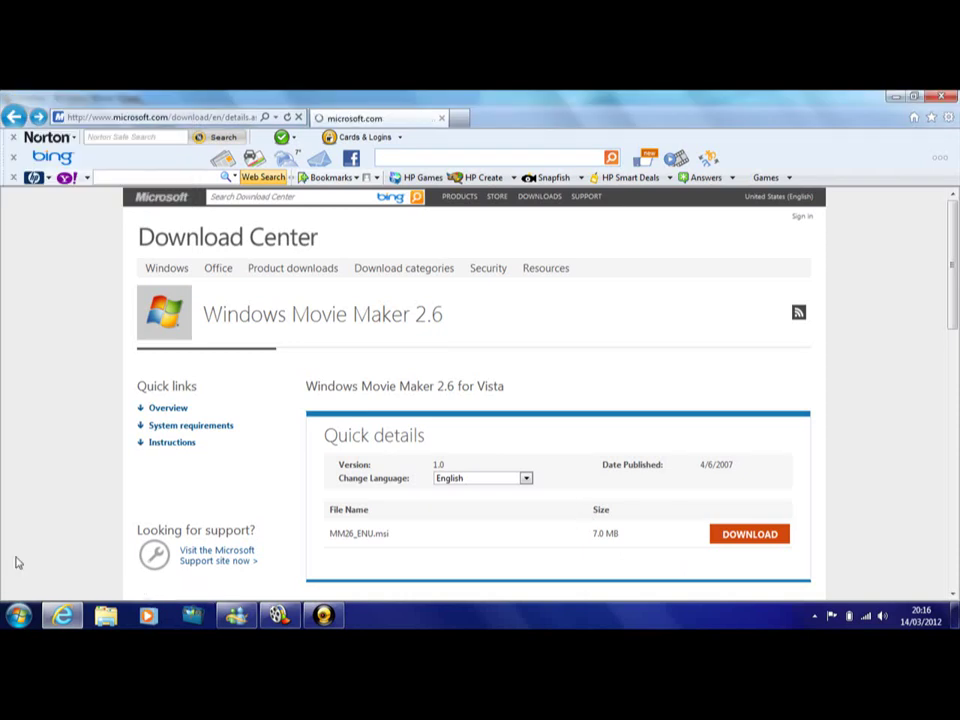
pyautogui.click(22, 614)
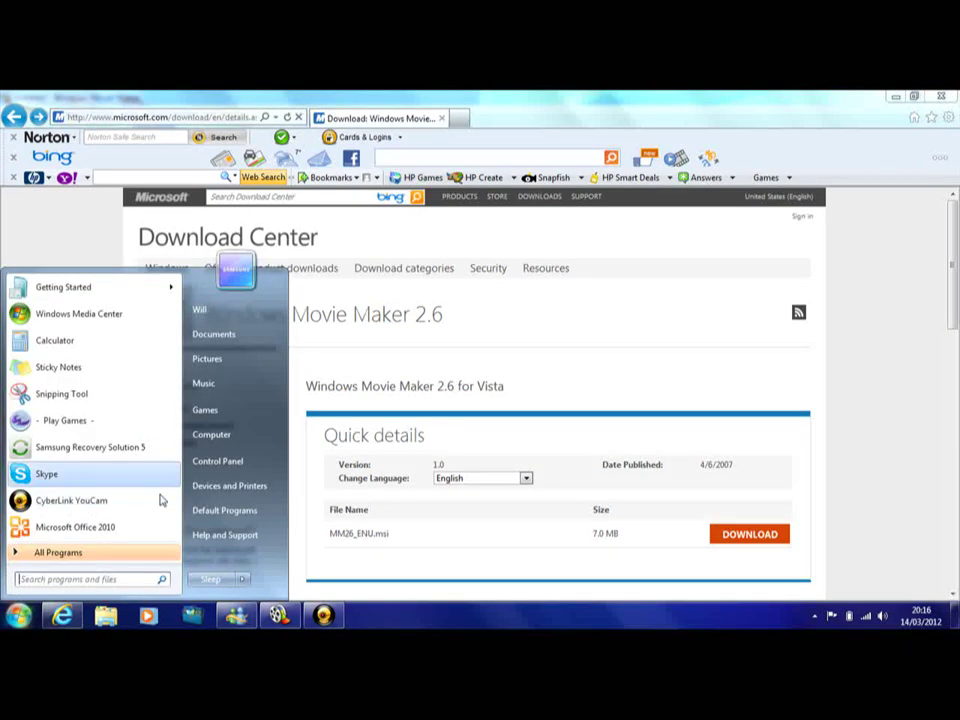
pyautogui.click(83, 580)
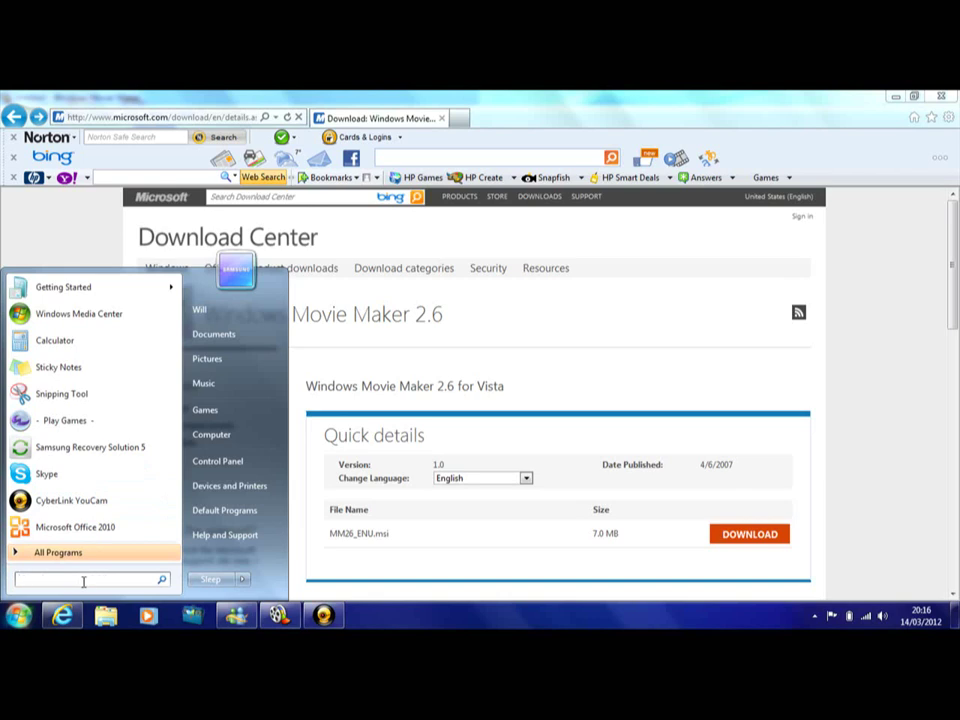
pyautogui.write('win')
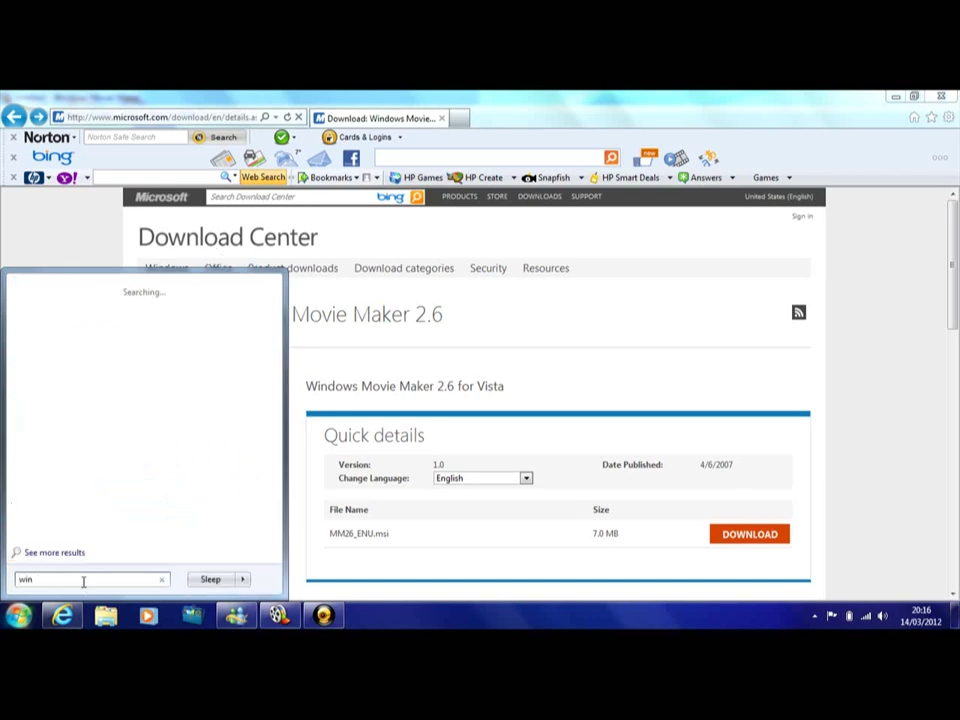
pyautogui.write('dows ')
pyautogui.write('movie ')
pyautogui.write('make')
pyautogui.write('r')
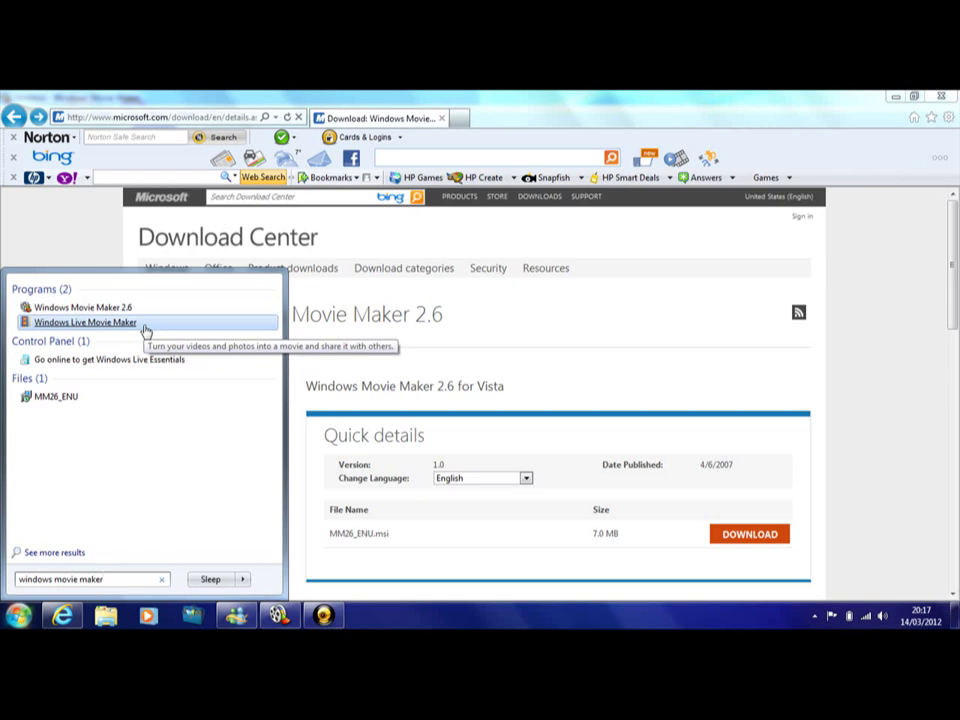
pyautogui.click(501, 327)
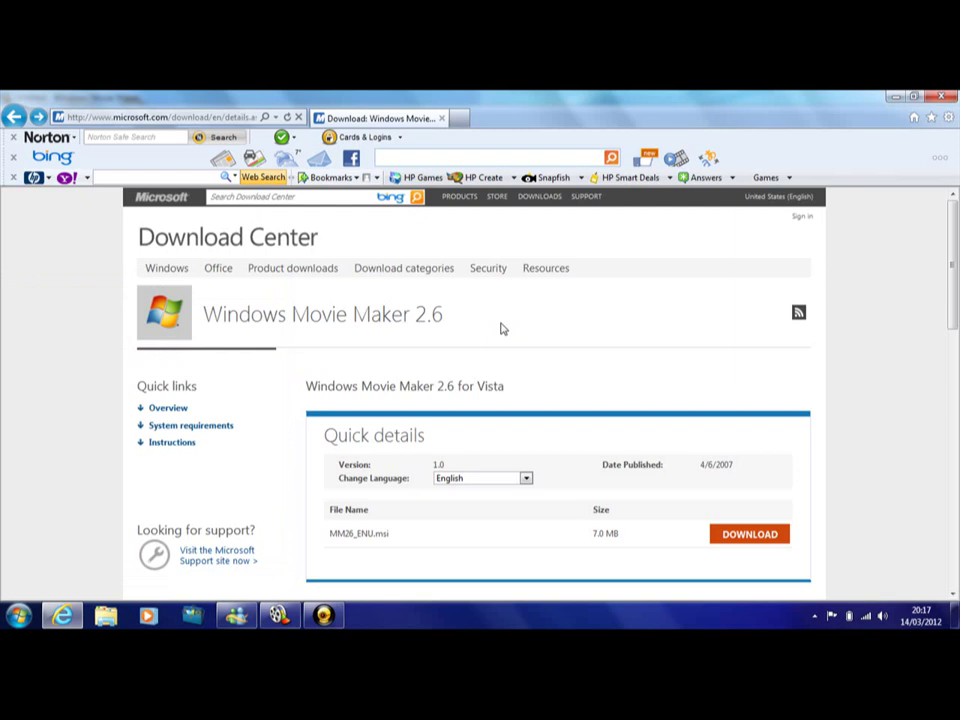
# - In Movie Maker, expand the Edit Movie tasks and show the video transitions gallery
pyautogui.click(280, 613)
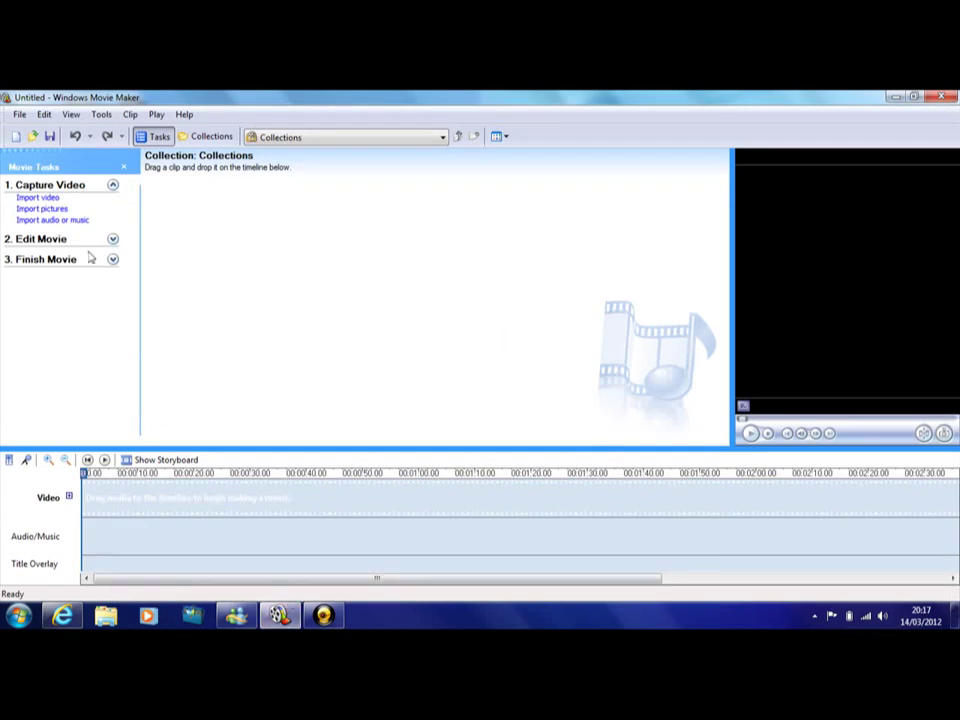
pyautogui.click(285, 139)
pyautogui.click(280, 176)
pyautogui.click(107, 241)
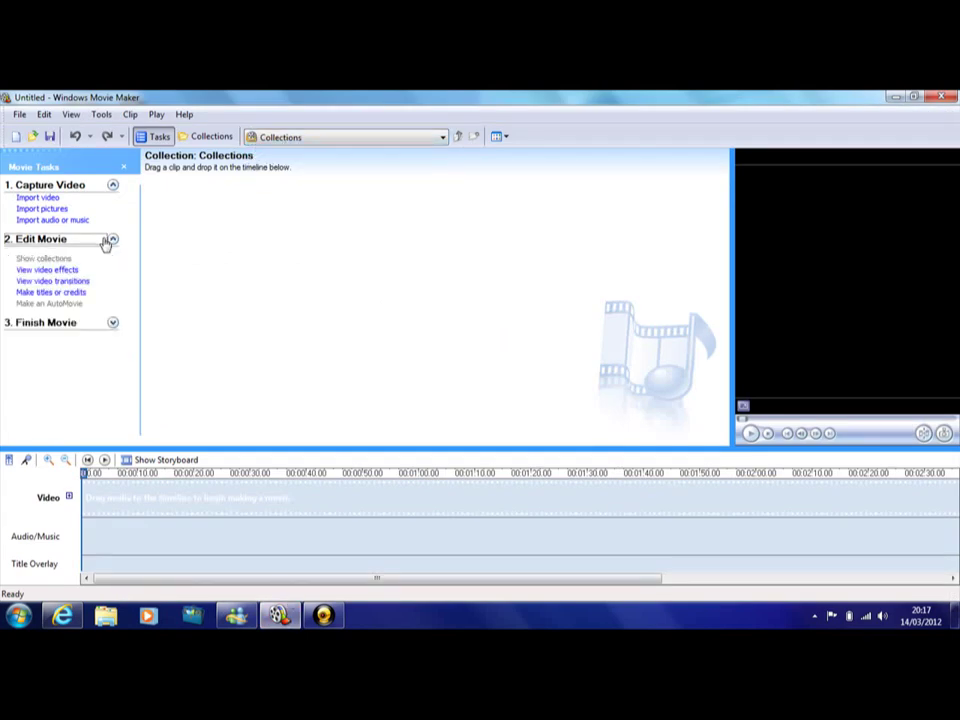
pyautogui.click(55, 281)
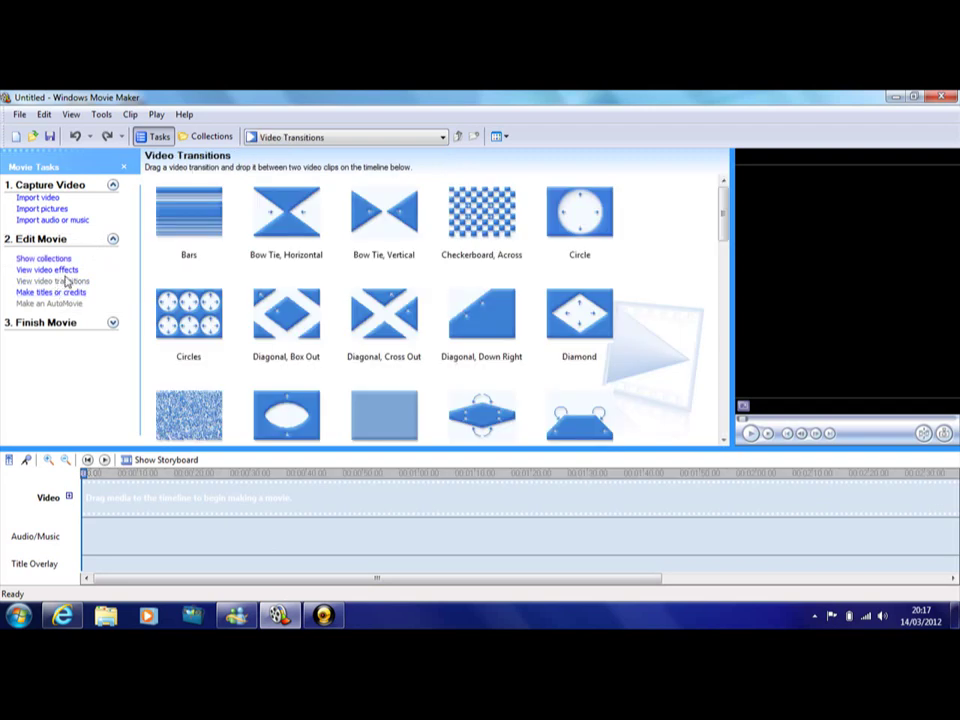
# - Glance at the video effects, then return to and browse the Bars, Circle, Diamond transitions
pyautogui.click(60, 270)
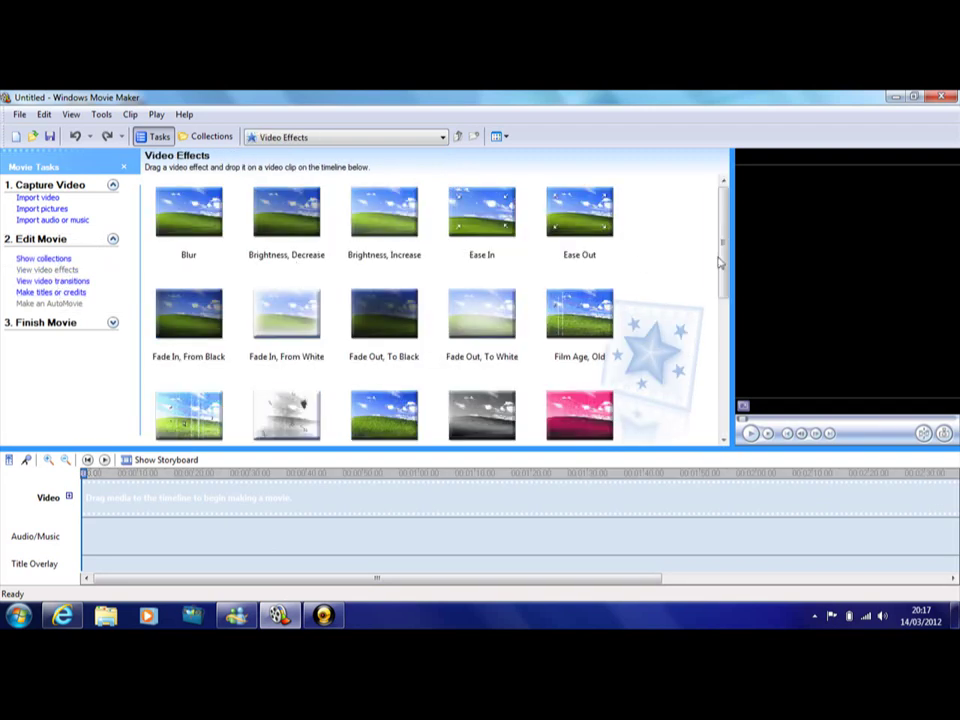
pyautogui.moveTo(725, 261)
pyautogui.mouseDown()
pyautogui.moveTo(728, 349)
pyautogui.moveTo(707, 255)
pyautogui.mouseUp()
pyautogui.click(60, 281)
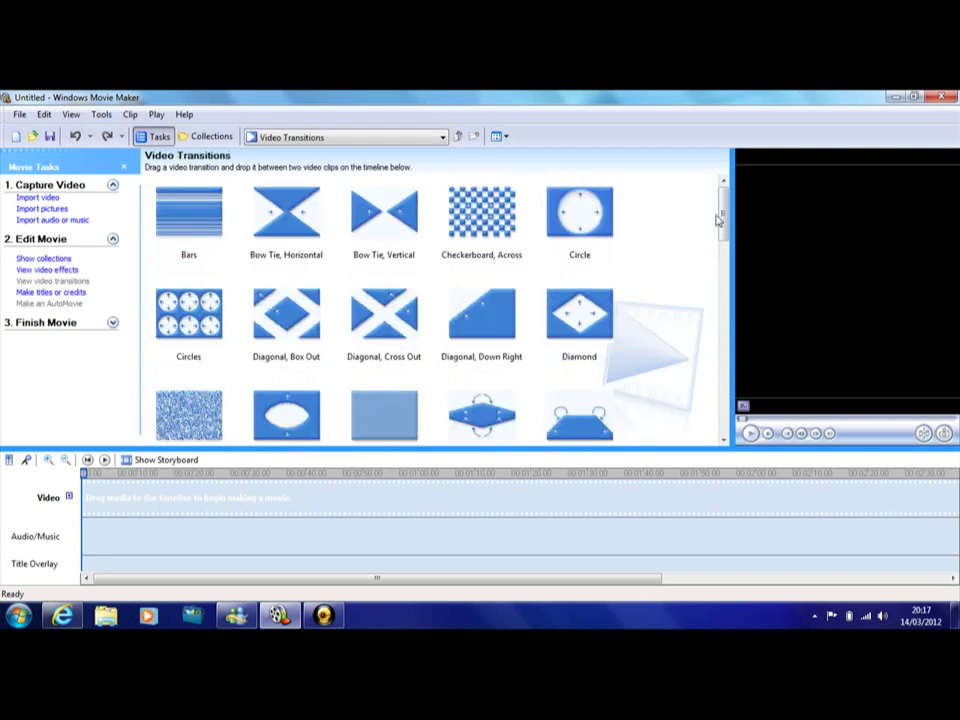
pyautogui.scroll(-2, 716, 266)
pyautogui.scroll(-8, 697, 390)
pyautogui.scroll(-2, 697, 390)
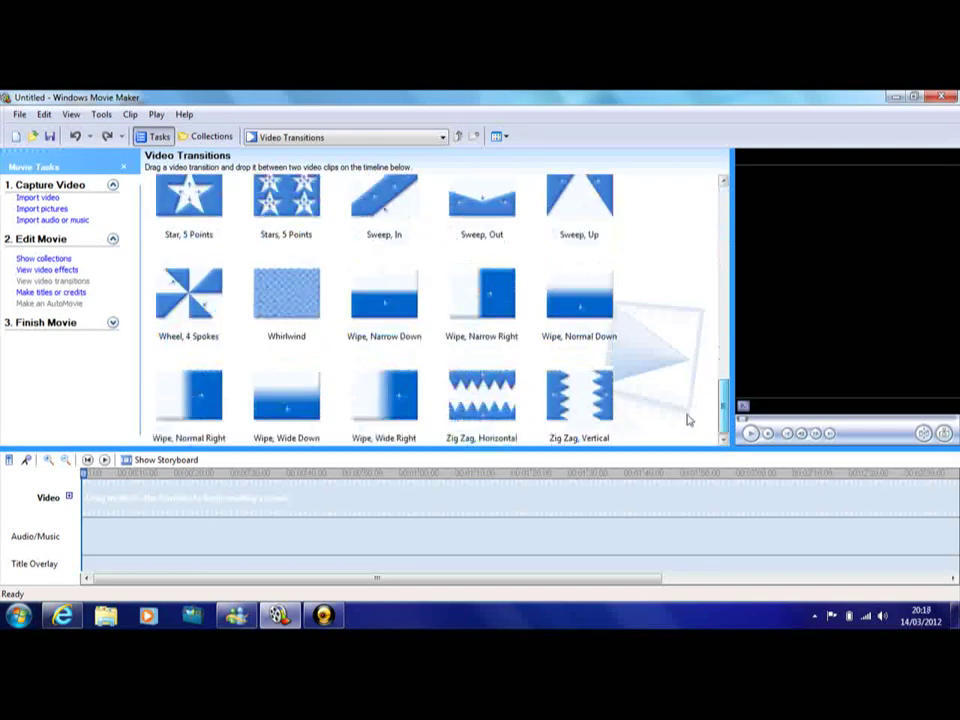
pyautogui.moveTo(721, 415); pyautogui.dragTo(716, 231)
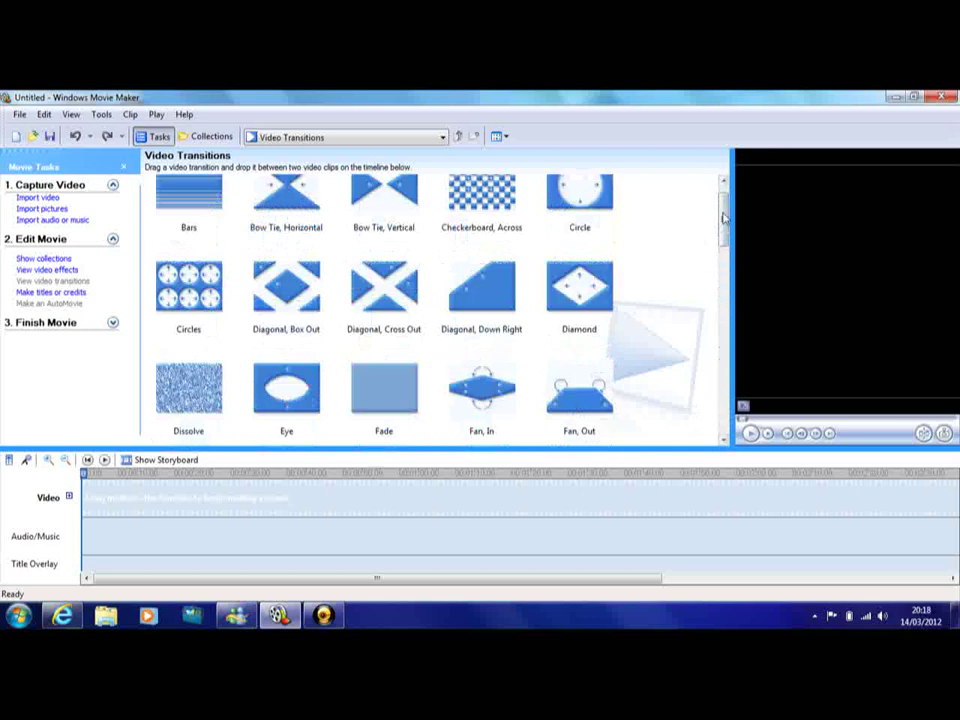
pyautogui.scroll(1, 723, 204)
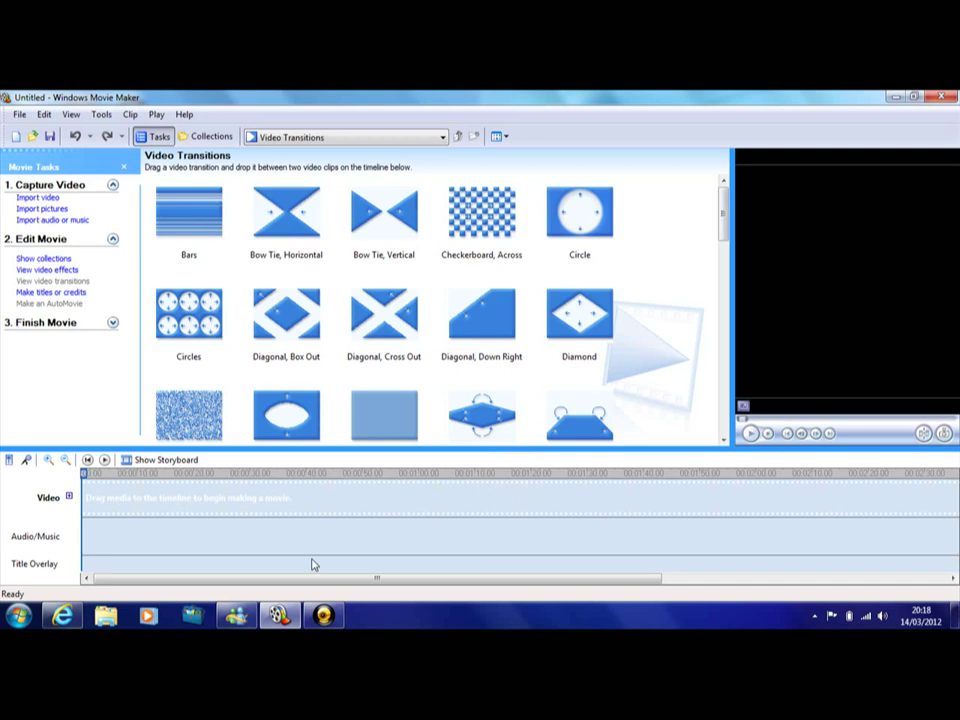
# - Bring the Movie Maker 2.6 Download Center page forward, briefly selecting its address
pyautogui.click(62, 616)
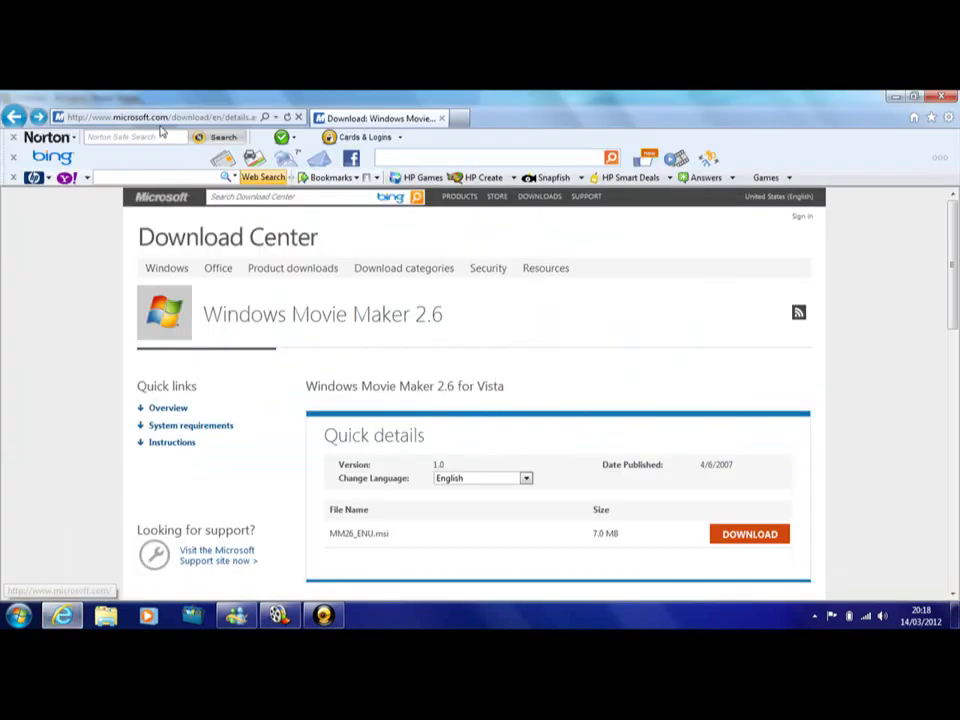
pyautogui.click(170, 118)
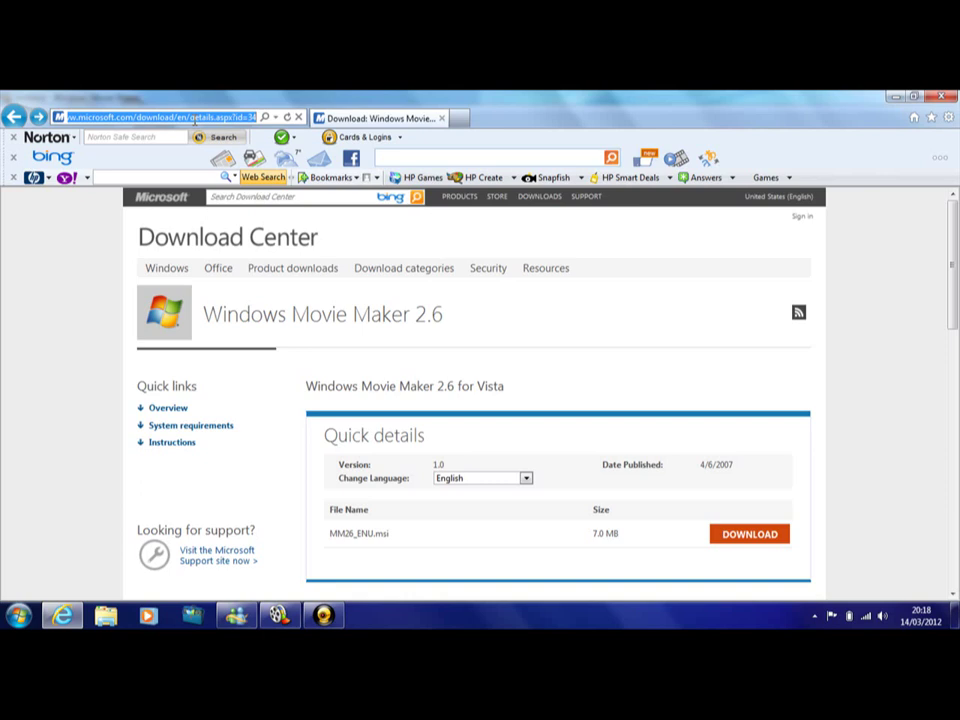
pyautogui.click(111, 242)
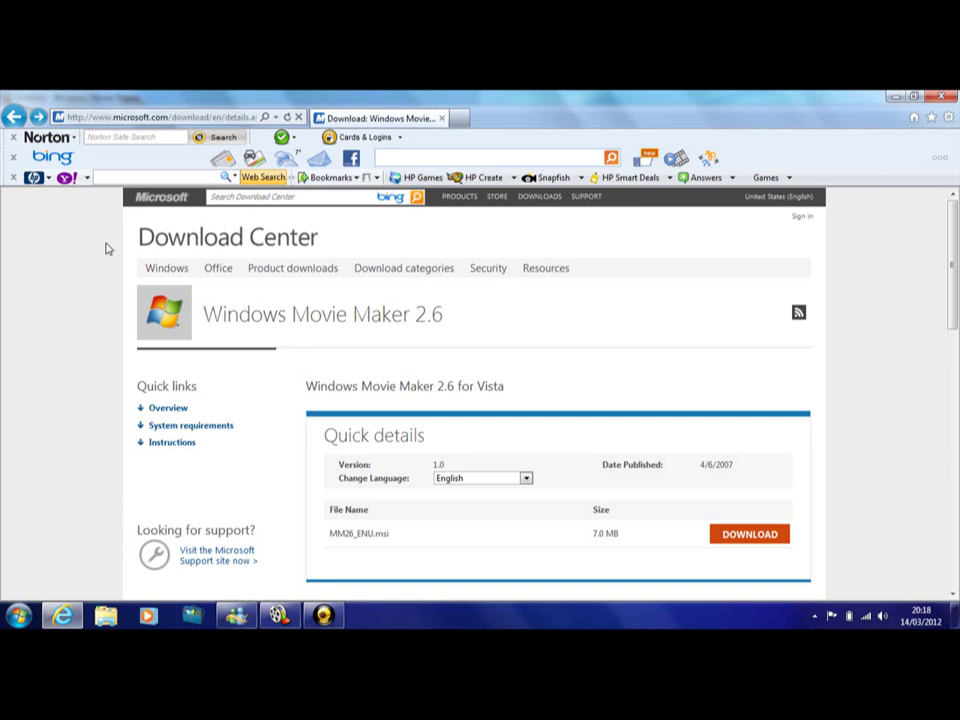